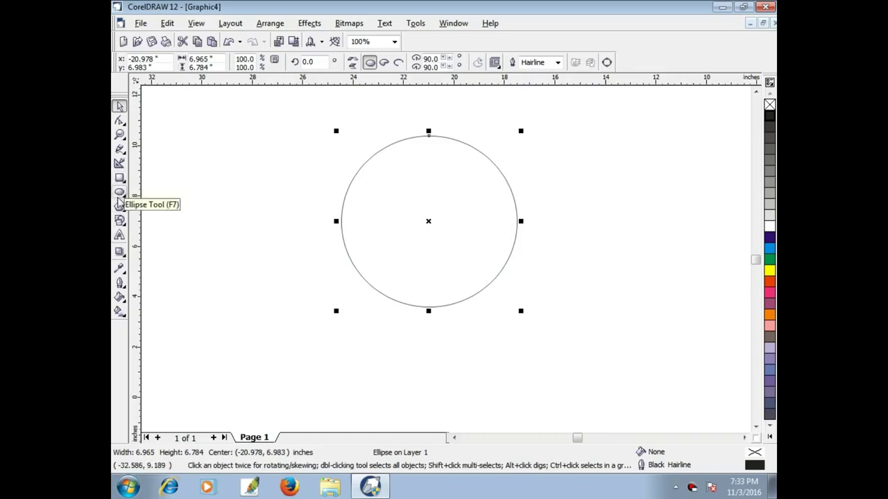
# Draw an inverted triangle about 2.24 by 2.24 inches beside the circle with the Basic Shapes tool
pyautogui.click(120, 220)
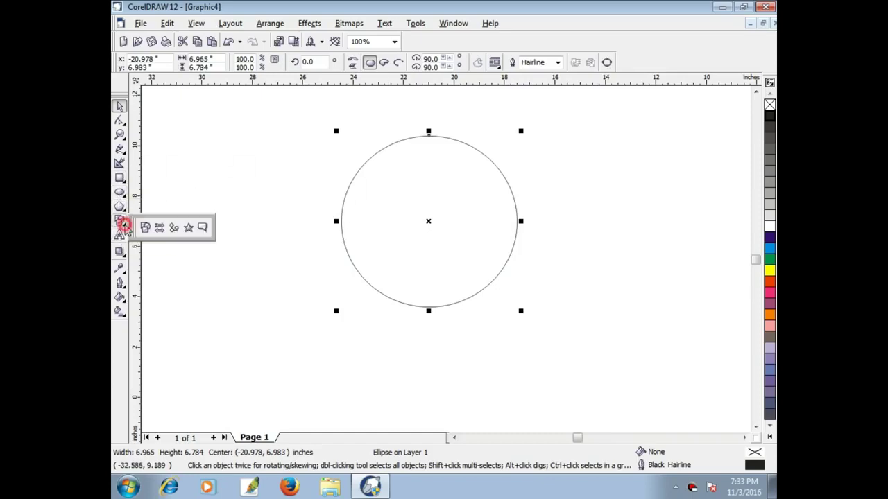
pyautogui.click(175, 227)
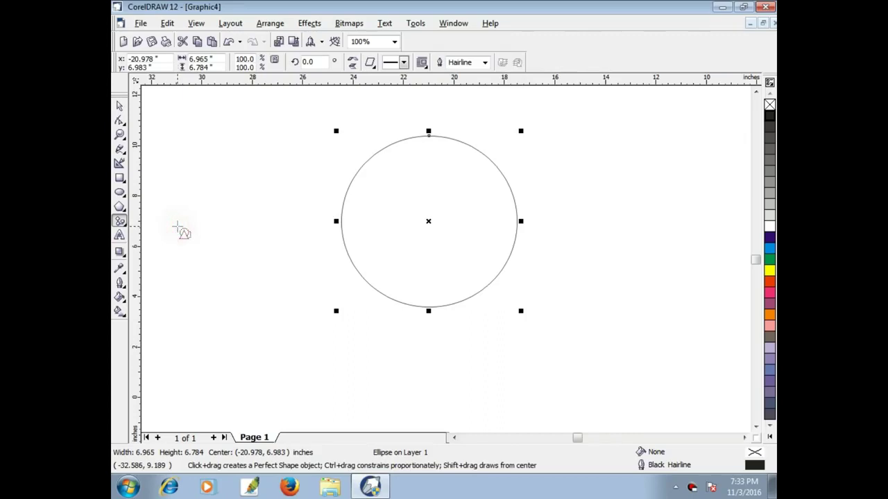
pyautogui.click(372, 62)
pyautogui.click(434, 126)
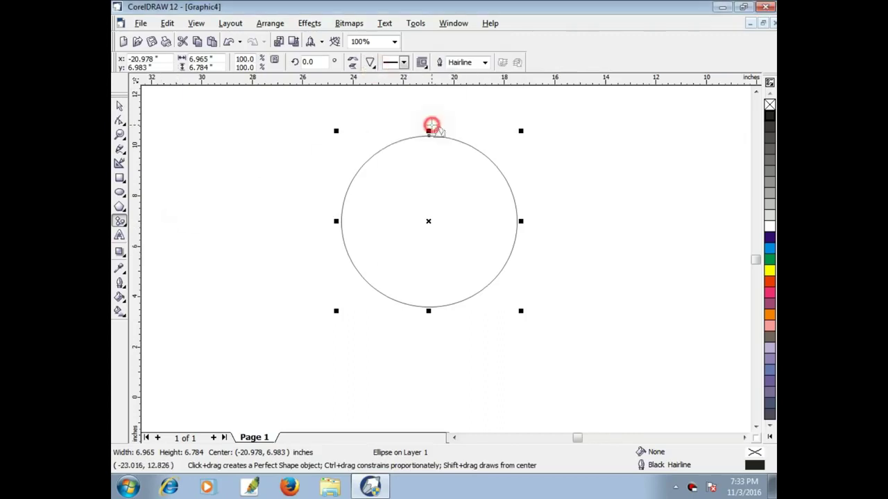
pyautogui.moveTo(594, 164); pyautogui.dragTo(650, 222)
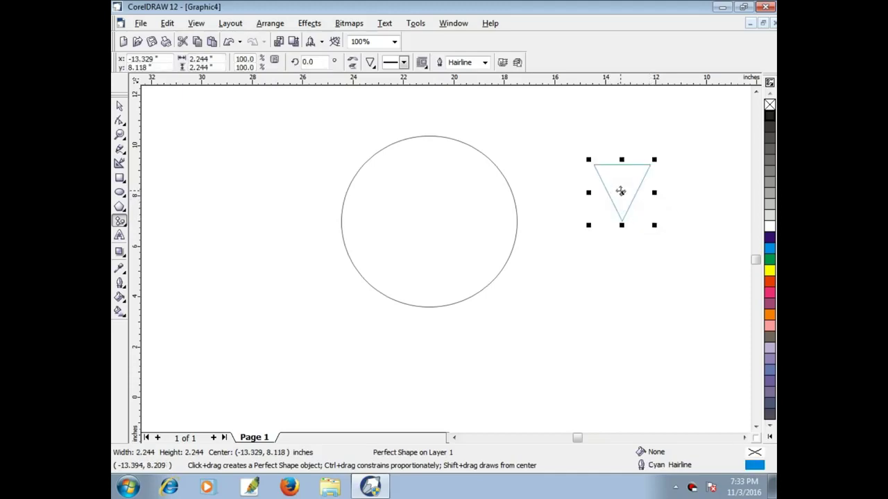
# Rotate the triangle to about 322.5° and place it across the circle's lower-left edge as a speech-bubble tail
pyautogui.click(620, 192)
pyautogui.moveTo(653, 158); pyautogui.dragTo(384, 290)
pyautogui.click(119, 105)
pyautogui.click(549, 313)
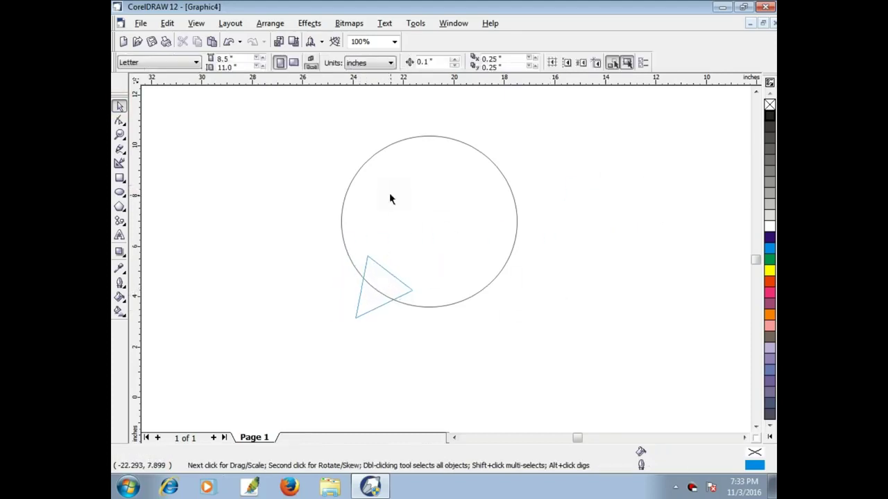
# Duplicate the circle and triangle together and place the copy to the left of the originals
pyautogui.moveTo(316, 117); pyautogui.dragTo(549, 352)
pyautogui.moveTo(311, 156); pyautogui.dragTo(574, 373)
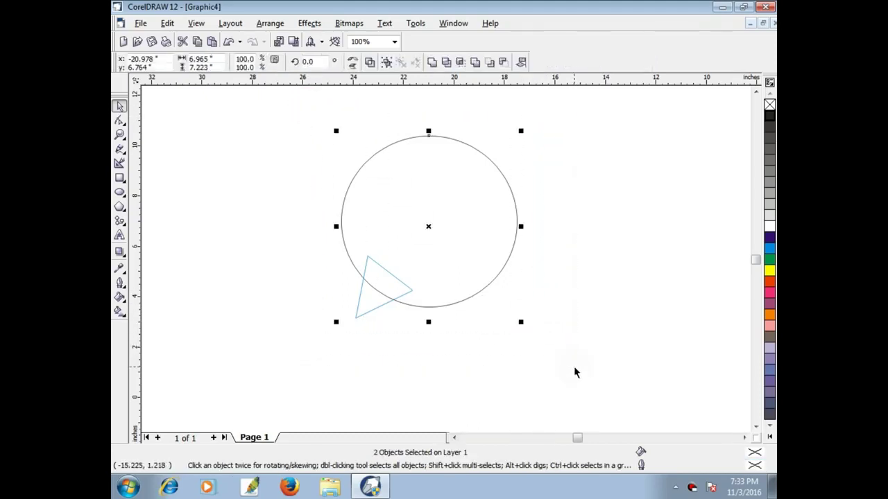
pyautogui.hotkey('ctrl', 'd')
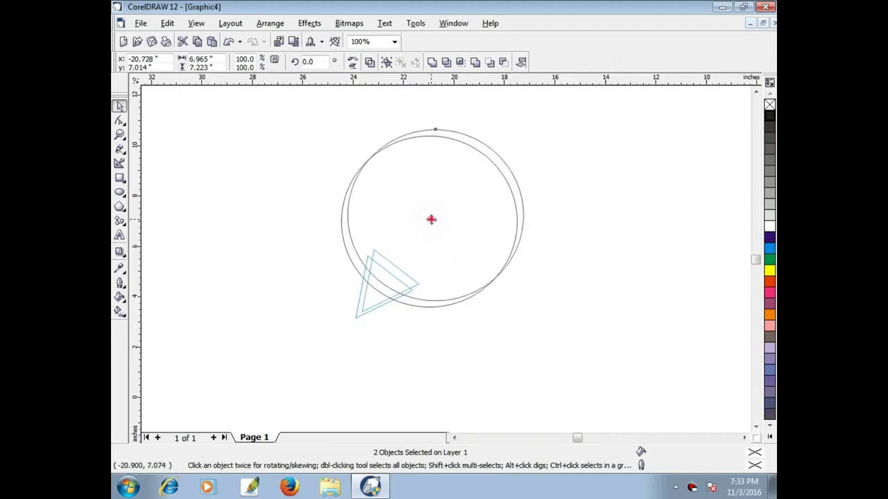
pyautogui.moveTo(430, 218); pyautogui.dragTo(234, 206)
pyautogui.click(586, 240)
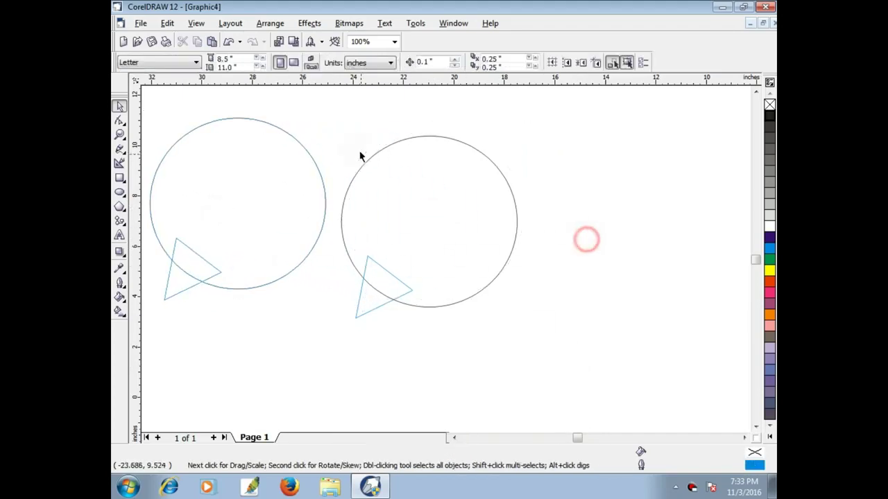
# Weld the original circle and triangle into one speech bubble and move it to the right
pyautogui.moveTo(330, 110); pyautogui.dragTo(565, 356)
pyautogui.click(431, 62)
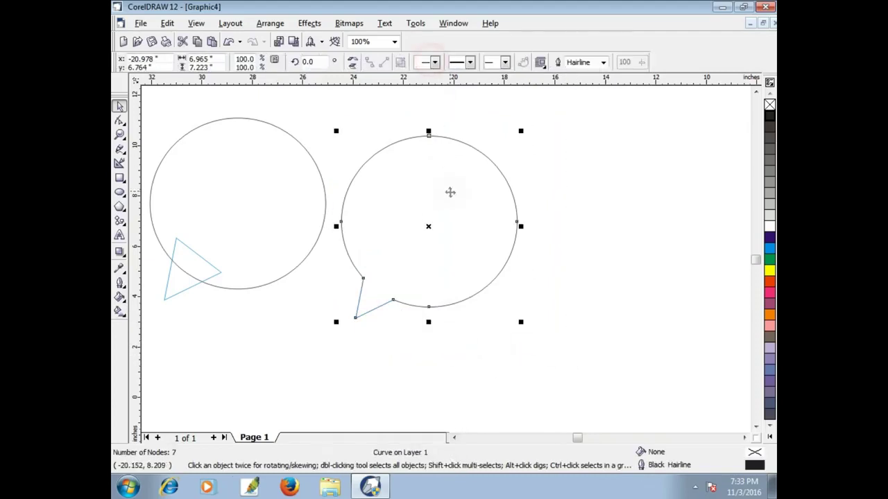
pyautogui.moveTo(450, 192); pyautogui.dragTo(620, 174)
pyautogui.click(165, 125)
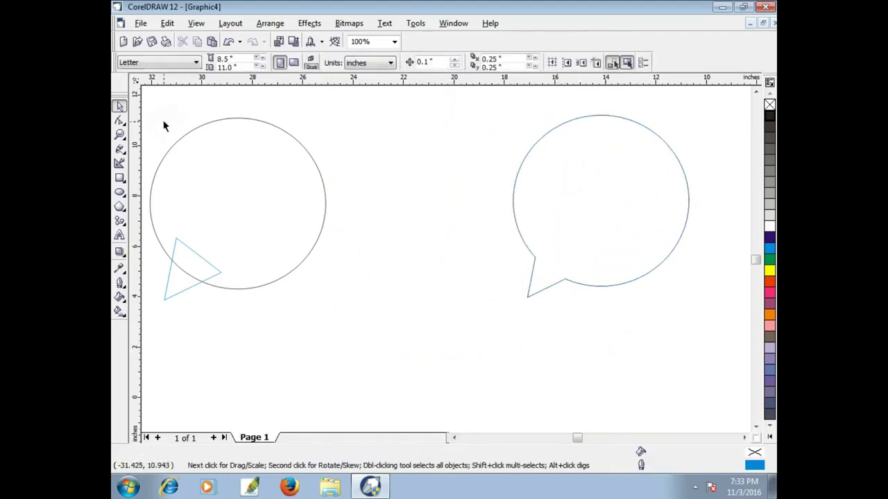
pyautogui.moveTo(231, 182); pyautogui.dragTo(346, 174)
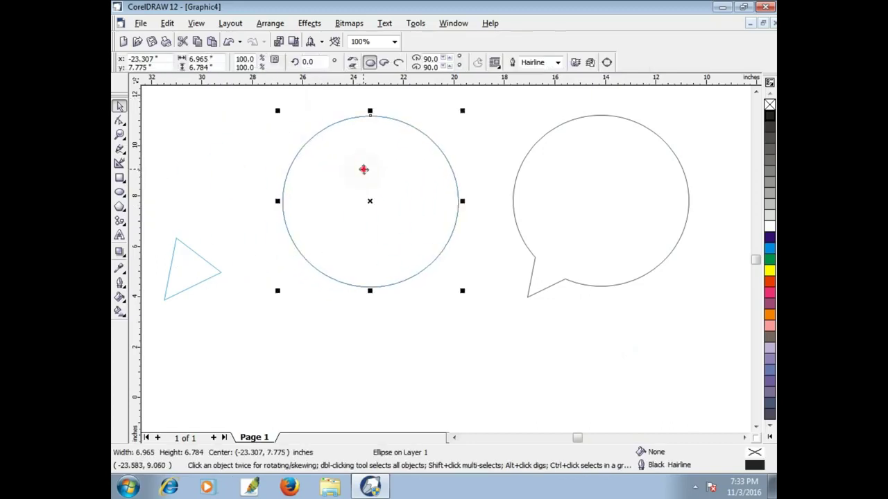
pyautogui.hotkey('ctrl', 'z')
pyautogui.hotkey('ctrl', 'z')
pyautogui.click(338, 123)
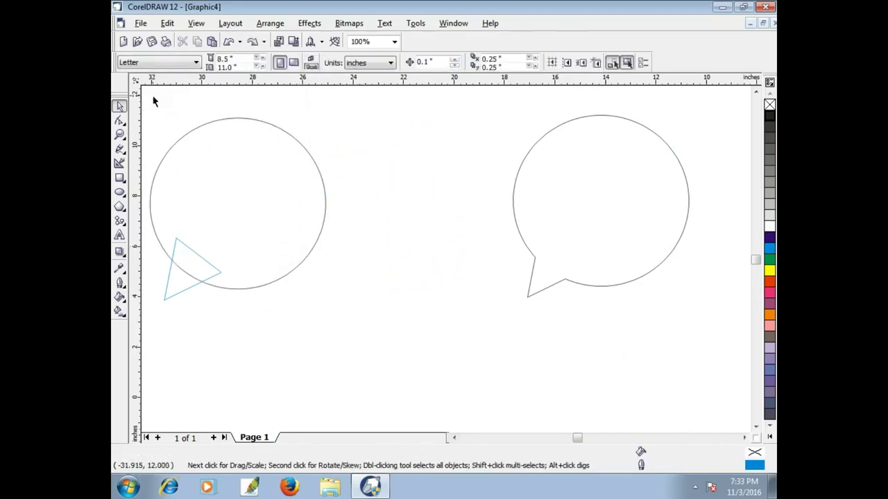
# Move the unwelded circle and triangle together to the right, closer to the welded bubble
pyautogui.moveTo(147, 154); pyautogui.dragTo(244, 295)
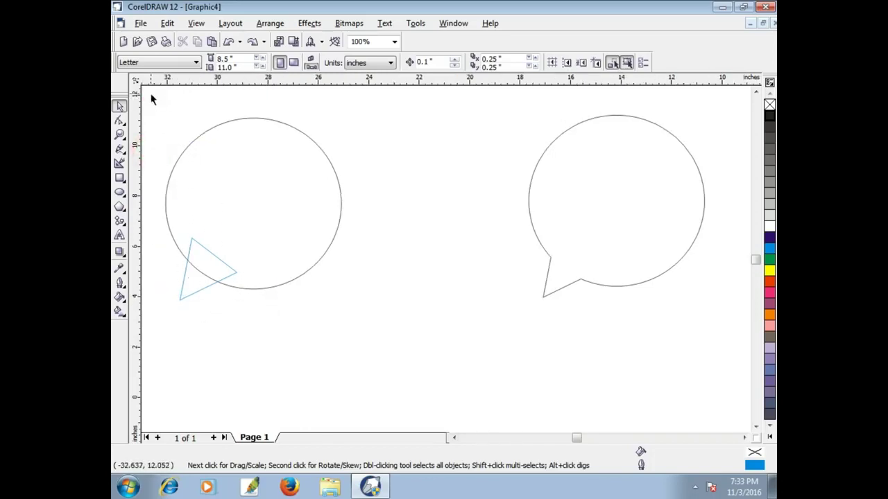
pyautogui.moveTo(152, 99); pyautogui.dragTo(352, 316)
pyautogui.moveTo(253, 209); pyautogui.dragTo(389, 213)
pyautogui.click(448, 327)
# Nudge the triangle 0.3 inches down and 0.3 inches left so its tail extends farther out of the circle
pyautogui.click(330, 286)
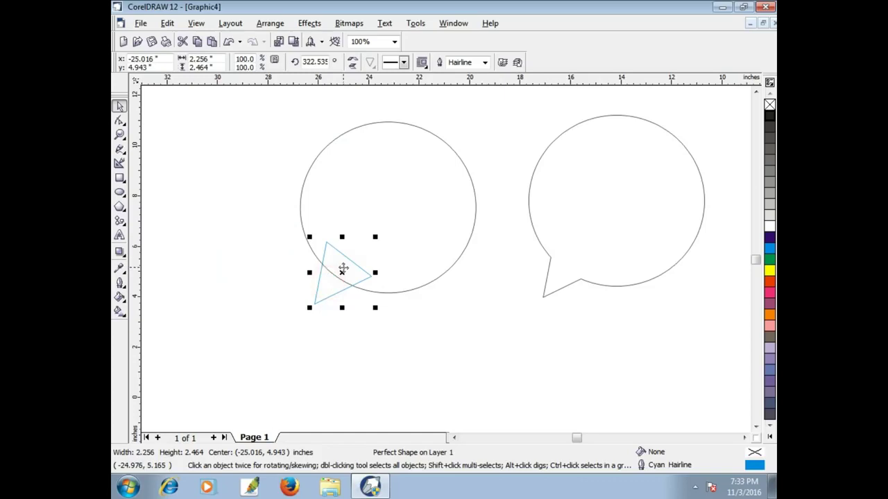
pyautogui.press('Down')
pyautogui.press('Left')
pyautogui.press('Down')
pyautogui.press('Left')
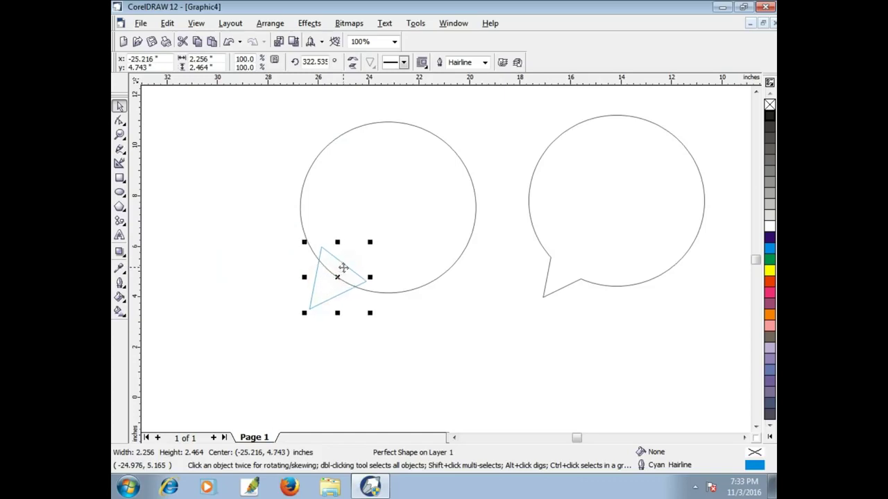
pyautogui.press('Down')
pyautogui.press('Left')
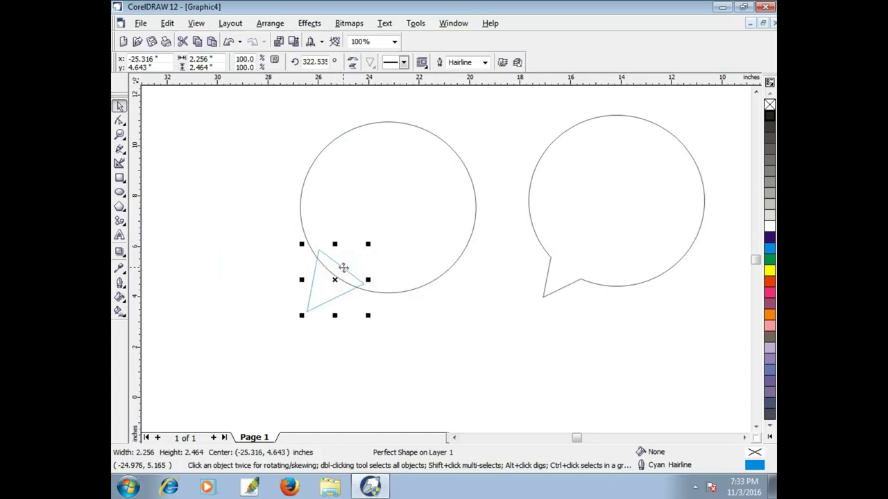
pyautogui.click(441, 337)
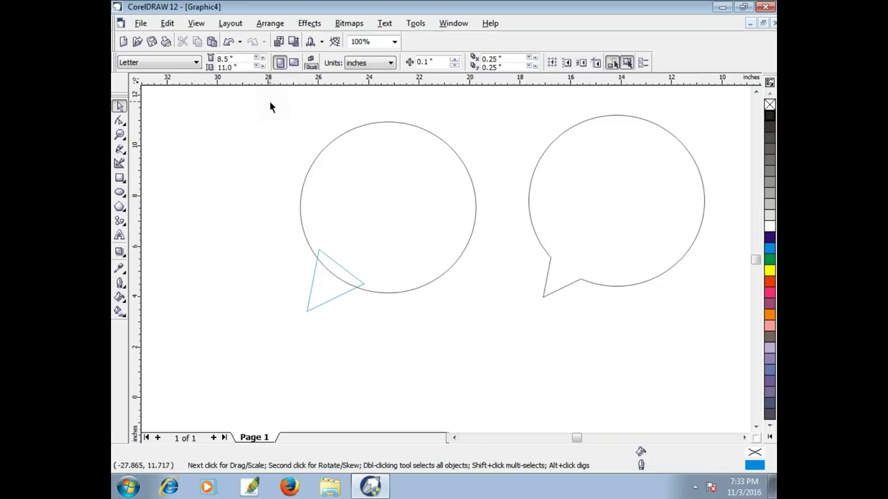
# Shift the triangle slightly farther out to the lower left and weld it with the circle into a second bubble
pyautogui.moveTo(330, 284); pyautogui.dragTo(327, 284)
pyautogui.click(360, 324)
pyautogui.moveTo(268, 105); pyautogui.dragTo(510, 361)
pyautogui.click(436, 64)
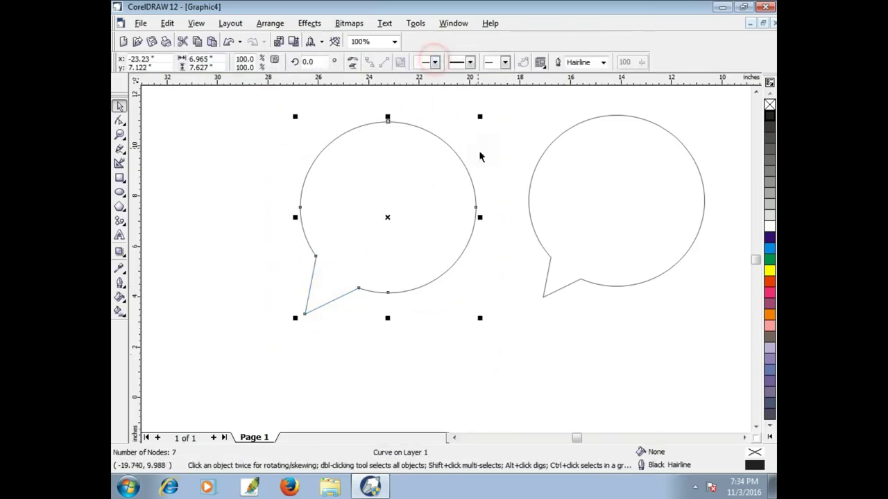
# Move the first welded bubble onto the second one and scale it to about 76% around its centre
pyautogui.click(530, 159)
pyautogui.moveTo(636, 192); pyautogui.dragTo(409, 203)
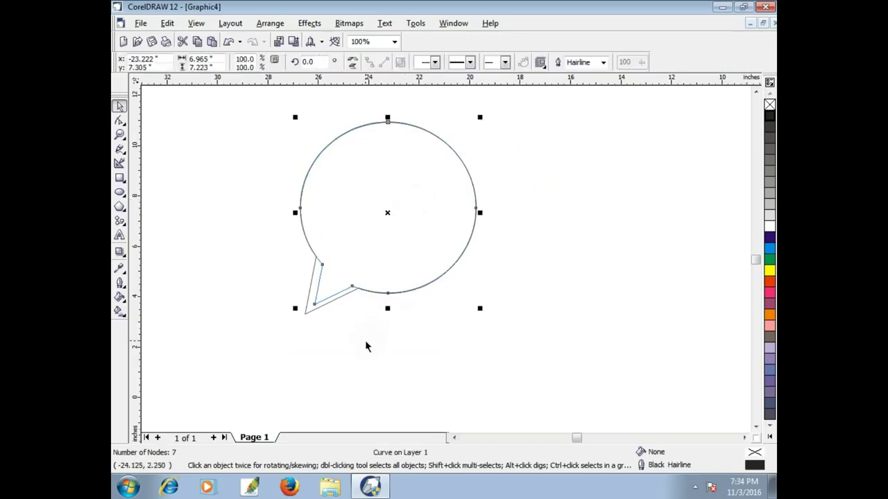
pyautogui.moveTo(295, 308); pyautogui.dragTo(299, 294)
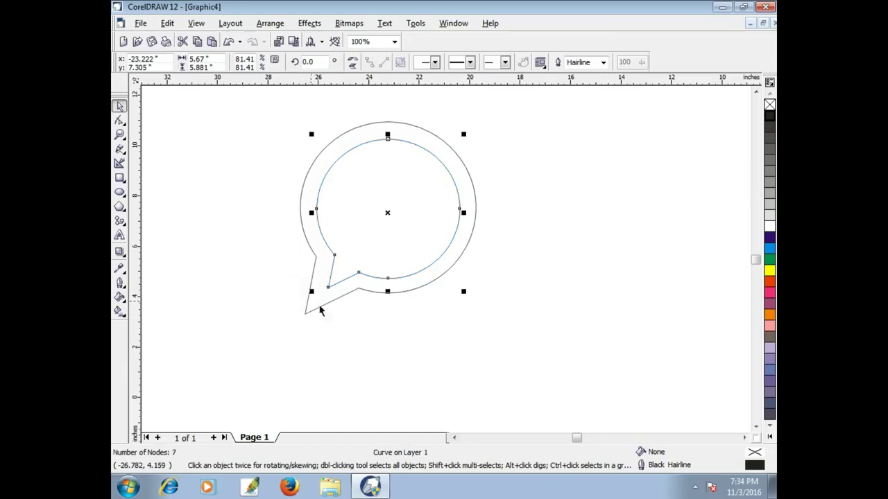
pyautogui.moveTo(464, 292); pyautogui.dragTo(458, 287)
# Rotate the inner bubble slightly clockwise to about 358.8°
pyautogui.click(390, 212)
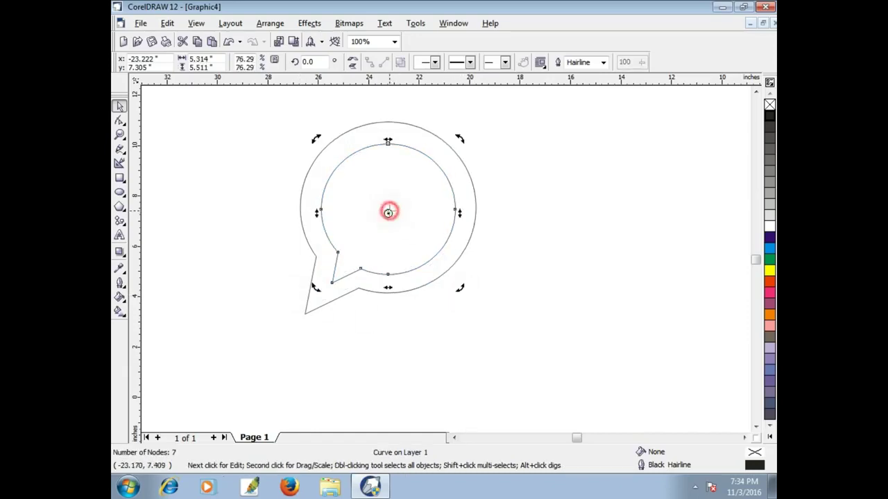
pyautogui.moveTo(315, 139); pyautogui.dragTo(316, 140)
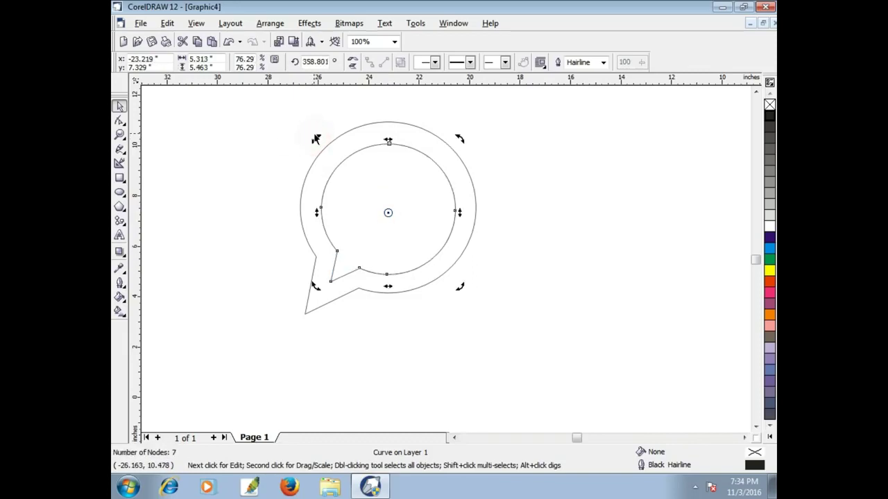
pyautogui.click(543, 233)
# Scale the outer bubble down to about 98.8% from its upper-left corner
pyautogui.click(366, 212)
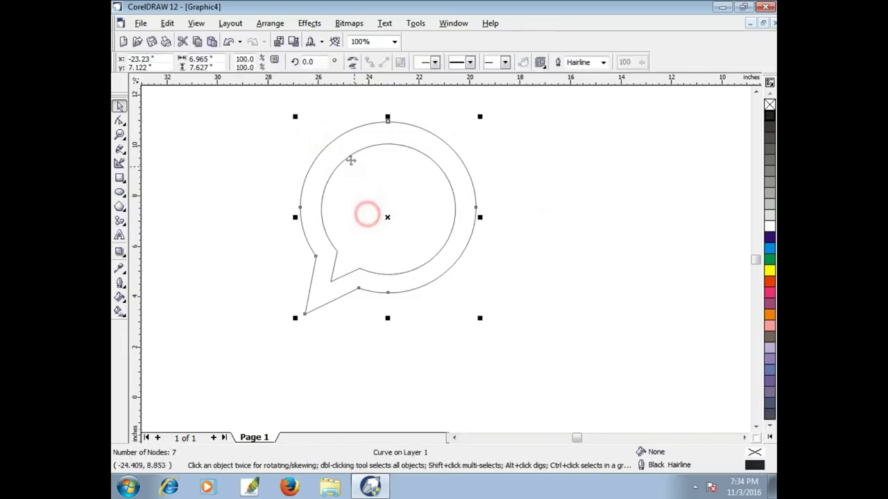
pyautogui.moveTo(295, 118)
pyautogui.mouseDown()
pyautogui.moveTo(302, 125)
pyautogui.moveTo(296, 119)
pyautogui.mouseUp()
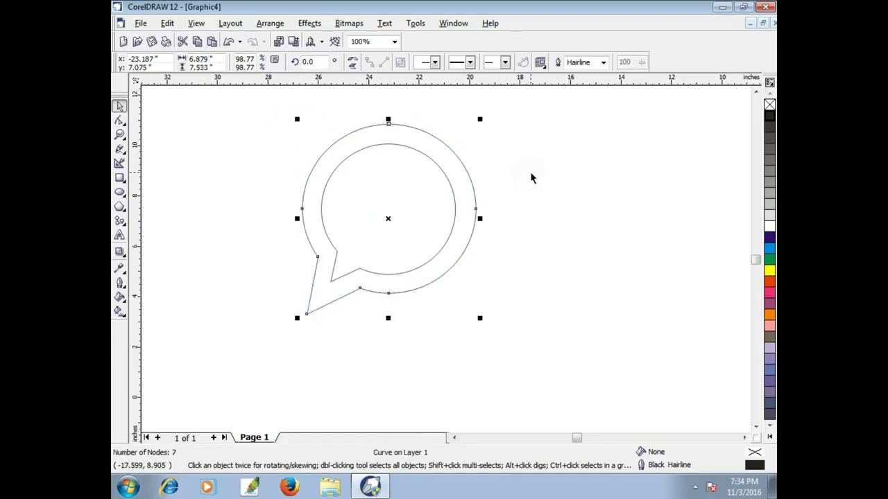
pyautogui.click(531, 178)
# Reshape the outer bubble by moving its tail-tip node inward, closer to the inner bubble's tail
pyautogui.click(383, 295)
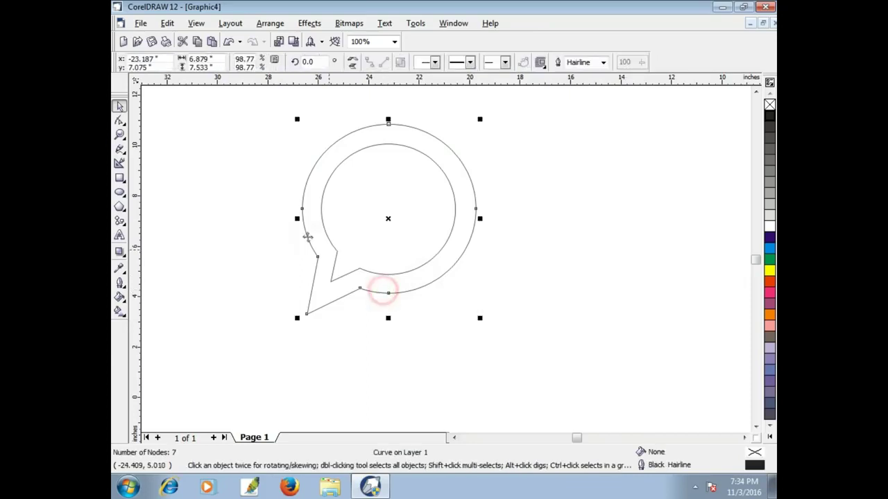
pyautogui.click(120, 121)
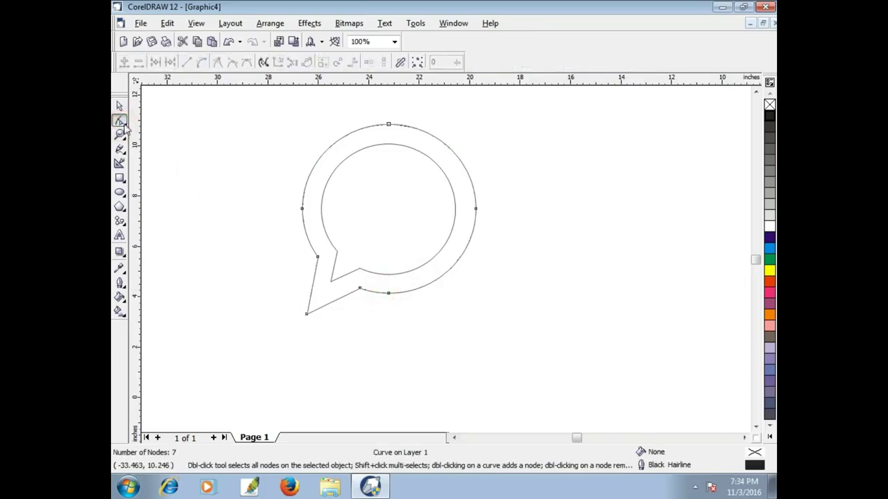
pyautogui.moveTo(306, 314); pyautogui.dragTo(314, 304)
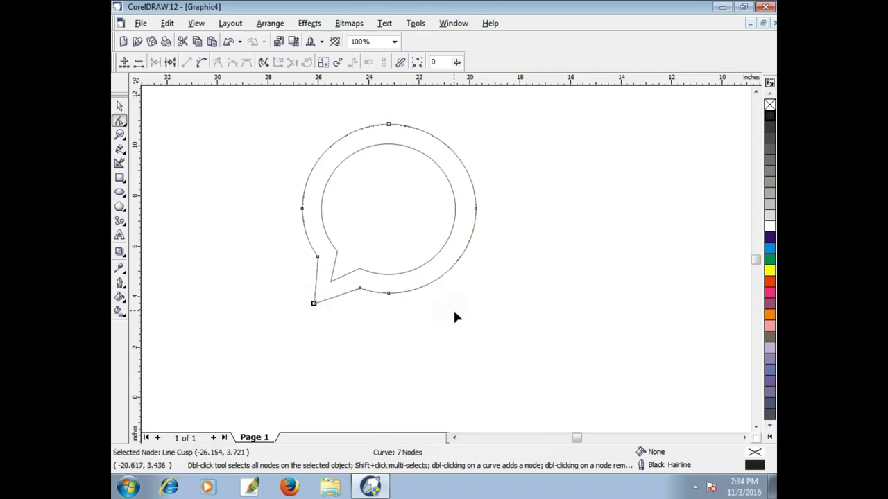
pyautogui.click(120, 105)
pyautogui.click(267, 144)
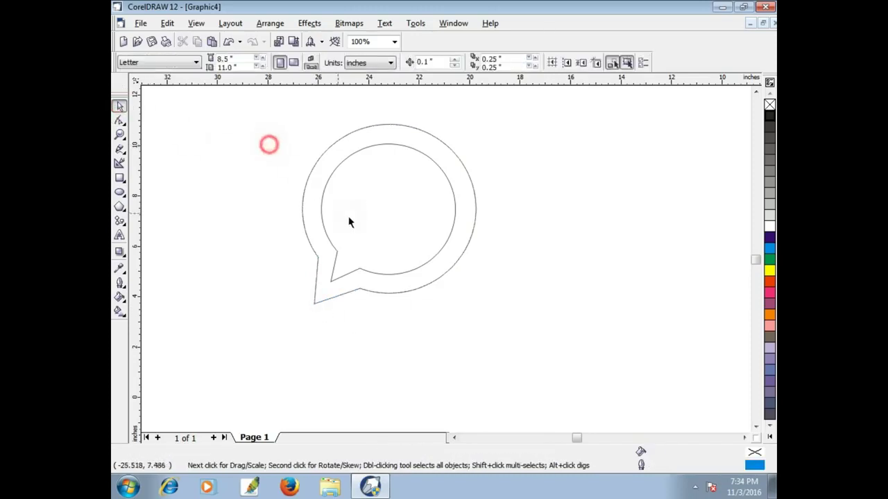
# Give the inner bubble a Chartreuse green fill and a Chartreuse outline
pyautogui.click(386, 147)
pyautogui.click(387, 147)
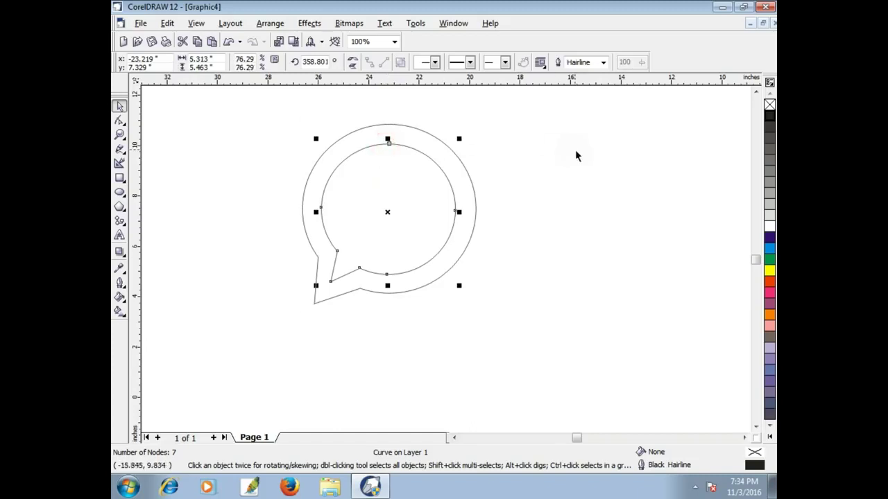
pyautogui.click(770, 435)
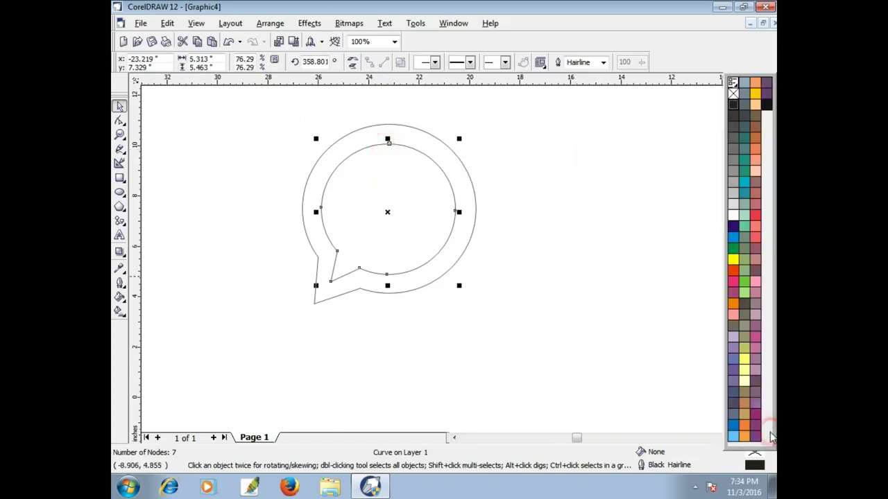
pyautogui.click(747, 286)
pyautogui.rightClick(747, 286)
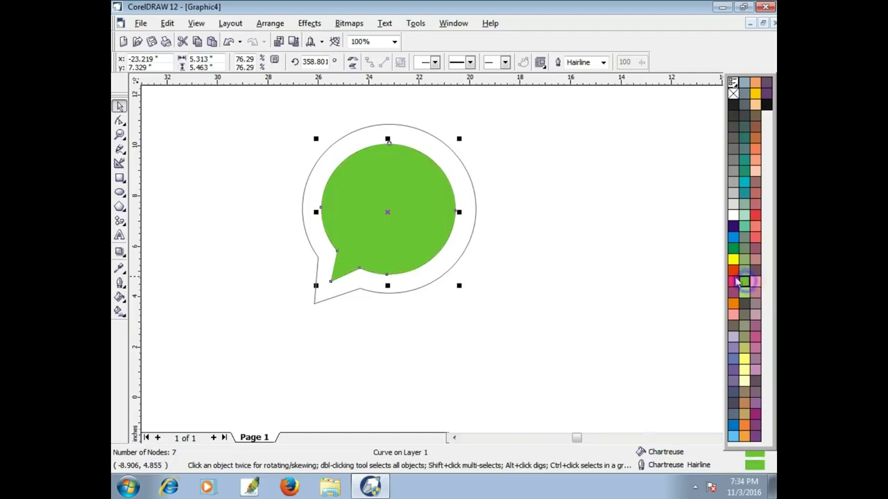
pyautogui.click(640, 248)
pyautogui.click(652, 195)
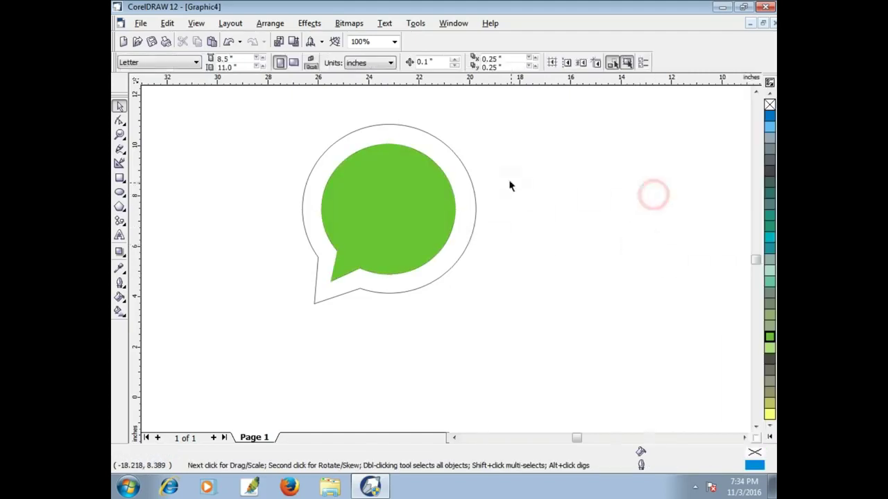
# Give the outer bubble a white fill and white outline, and place it behind the green bubble
pyautogui.click(431, 143)
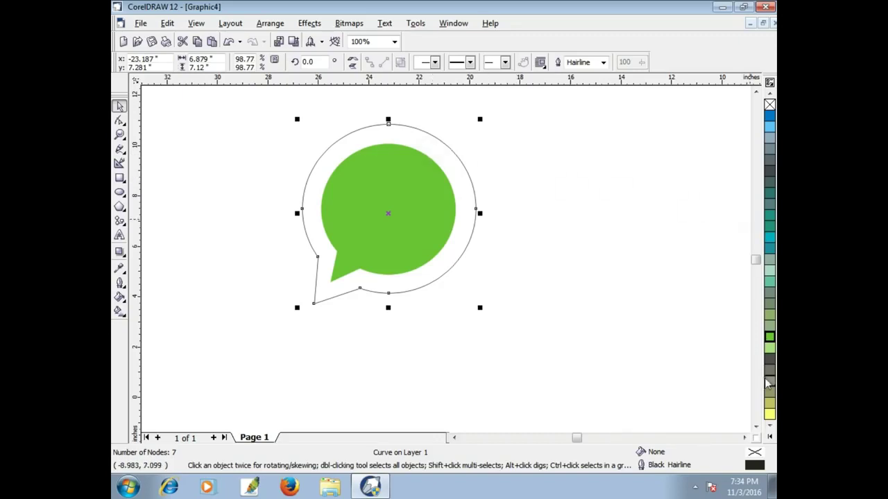
pyautogui.click(770, 435)
pyautogui.click(733, 216)
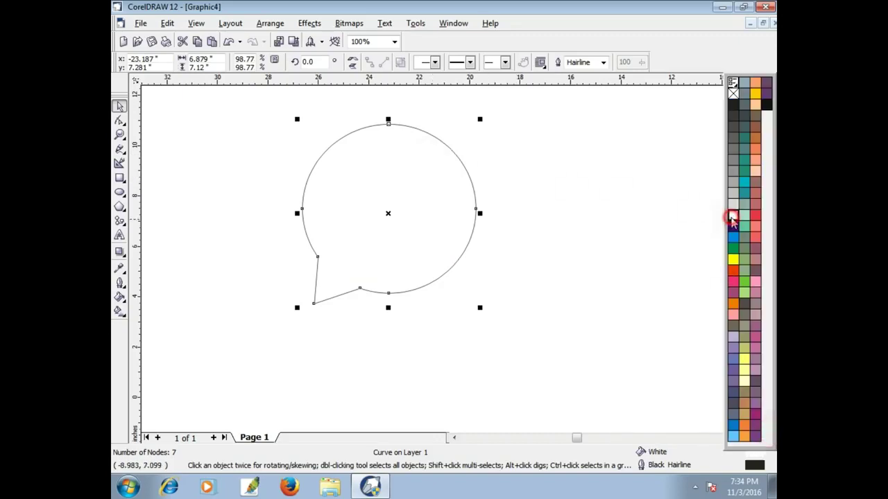
pyautogui.rightClick(733, 216)
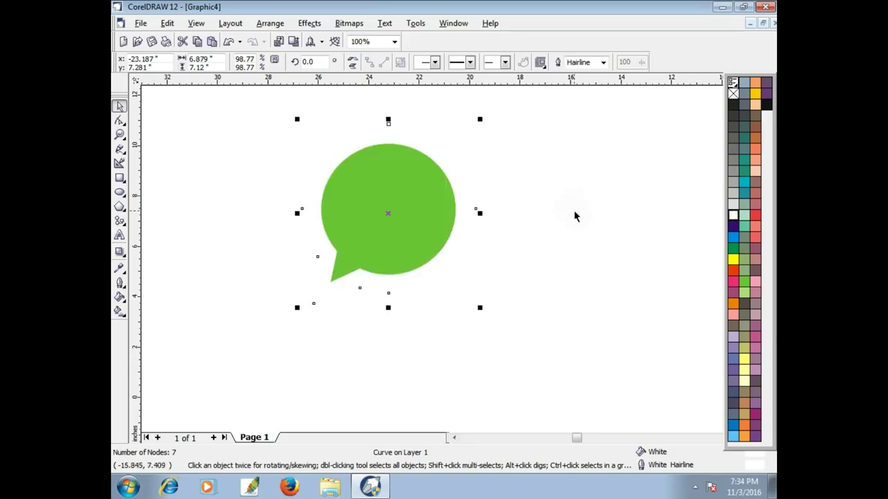
# Apply a drop shadow to the white outer bubble with opacity 50 and feathering 15
pyautogui.click(575, 213)
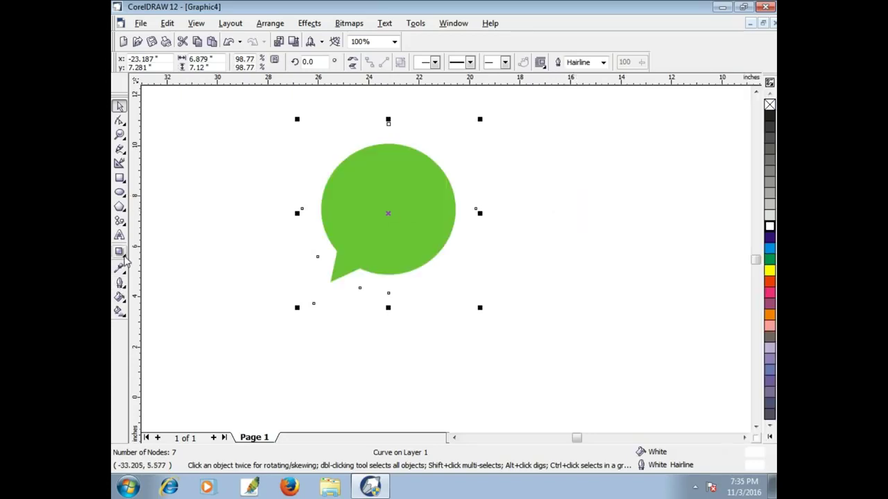
pyautogui.click(120, 252)
pyautogui.click(186, 253)
pyautogui.moveTo(366, 210); pyautogui.dragTo(304, 241)
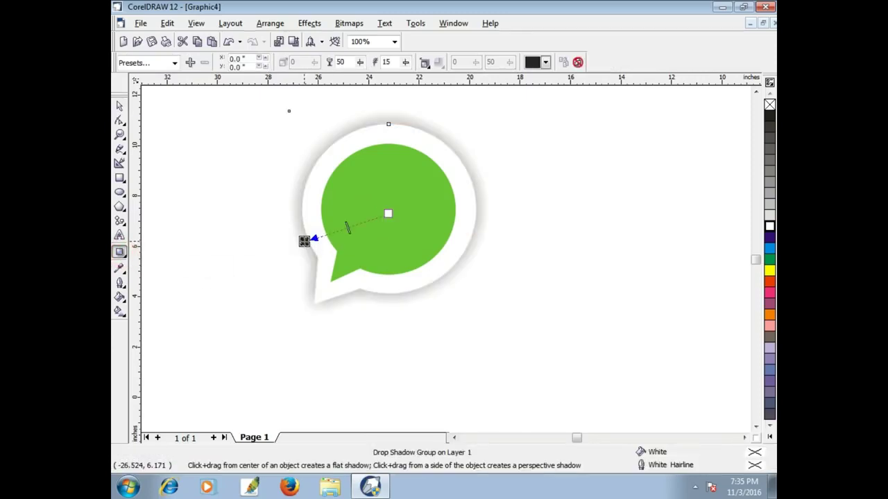
pyautogui.moveTo(304, 241); pyautogui.dragTo(324, 236)
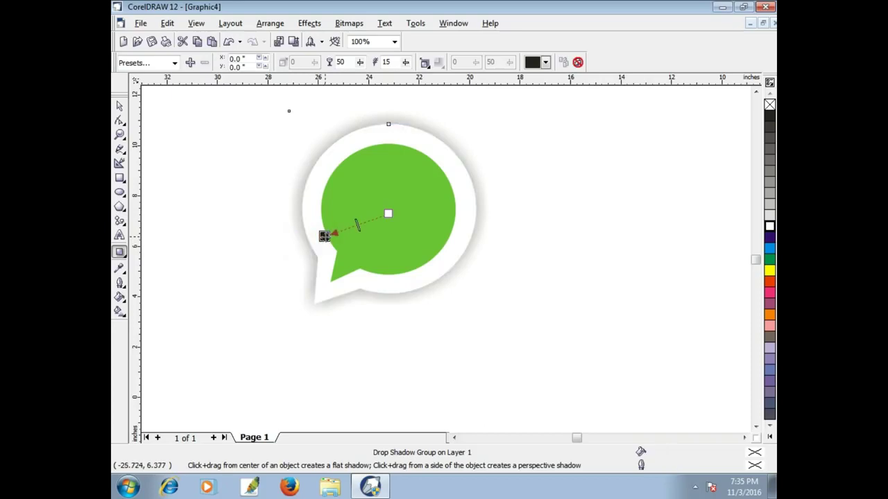
pyautogui.click(119, 105)
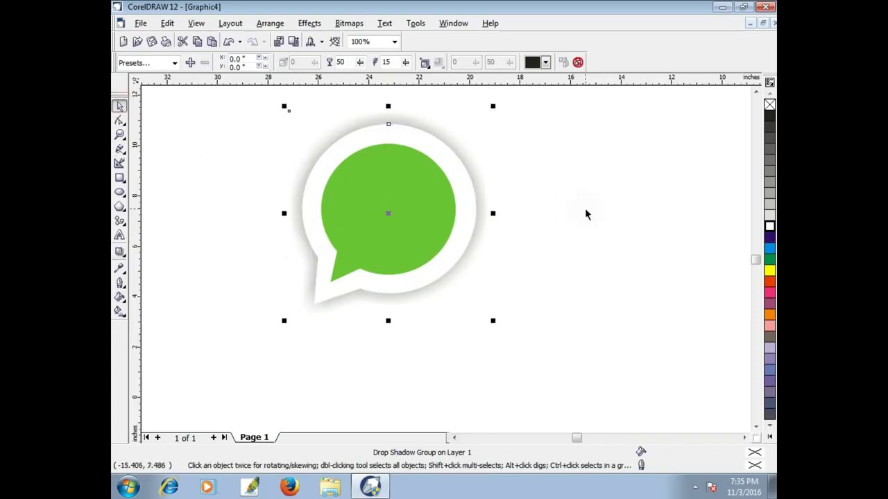
# Set up the Insert Character symbols with the Wingdings font and the 65001 (UTF-8) code page
pyautogui.hotkey('ctrl', 'F11')
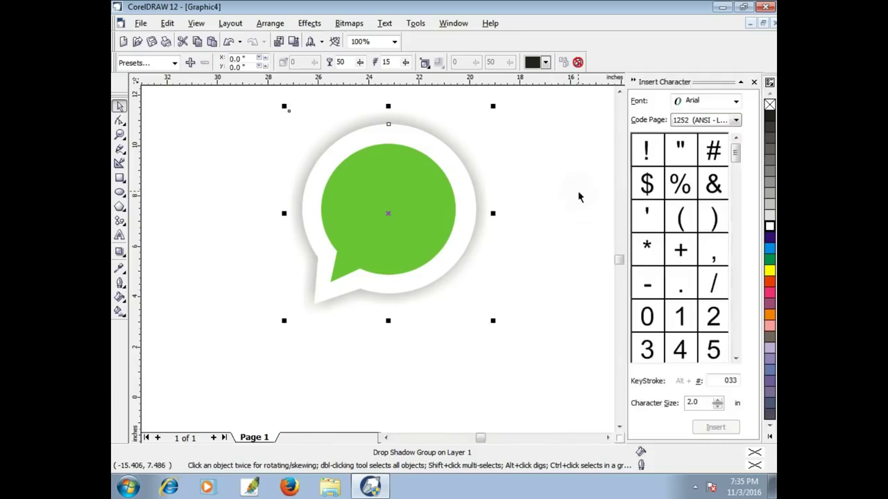
pyautogui.click(736, 101)
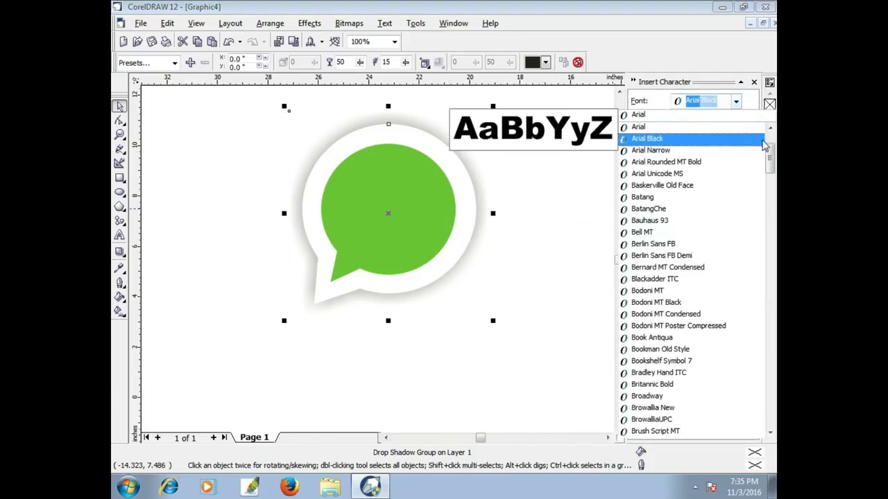
pyautogui.moveTo(768, 147); pyautogui.dragTo(768, 402)
pyautogui.click(652, 418)
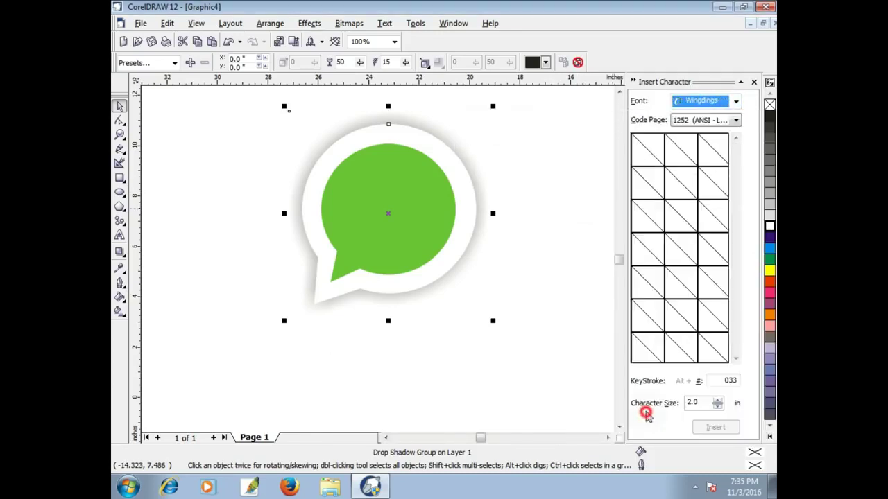
pyautogui.click(736, 122)
pyautogui.scroll(-10, 704, 333)
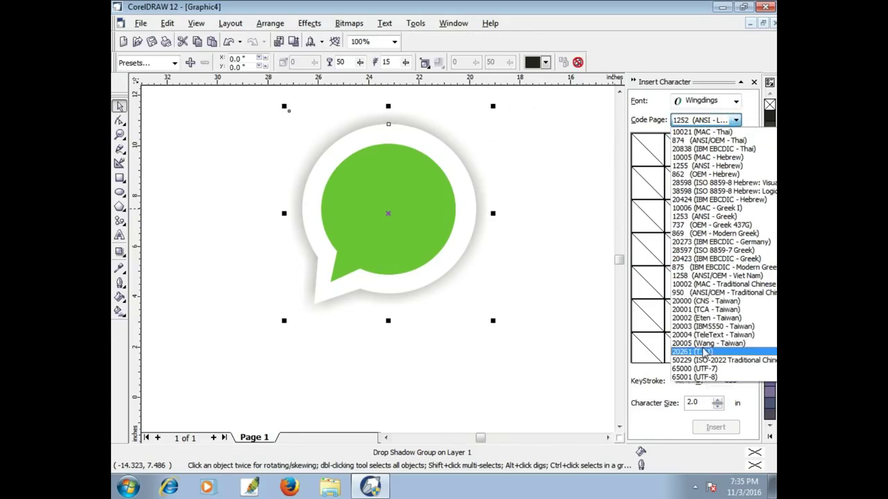
pyautogui.click(694, 376)
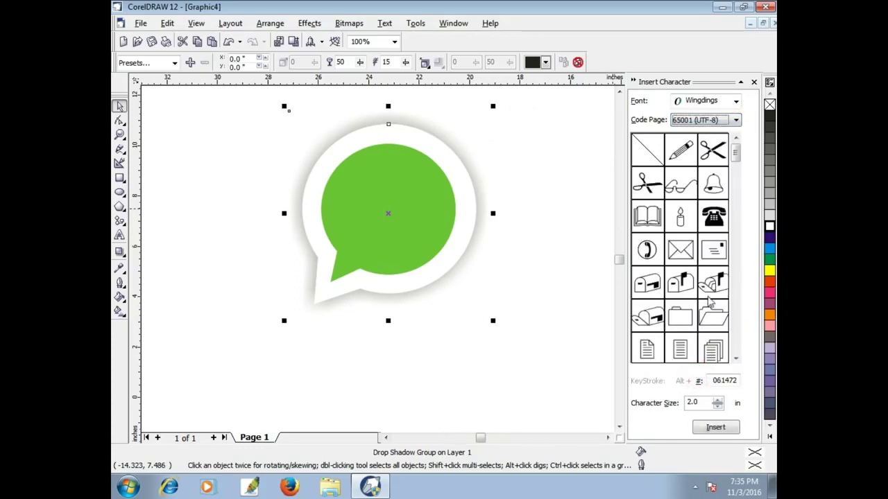
# Insert the circled telephone handset symbol and place it in the empty area to the upper right of the bubble
pyautogui.click(649, 257)
pyautogui.moveTo(654, 256); pyautogui.dragTo(539, 340)
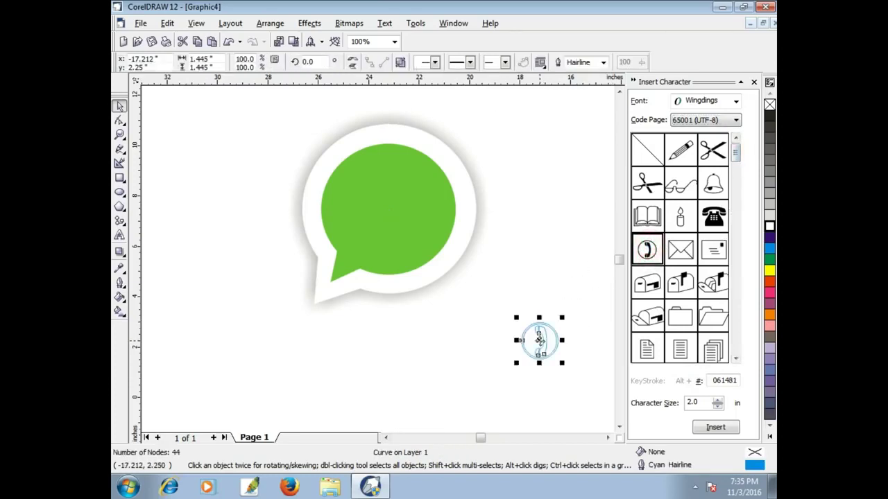
pyautogui.click(754, 82)
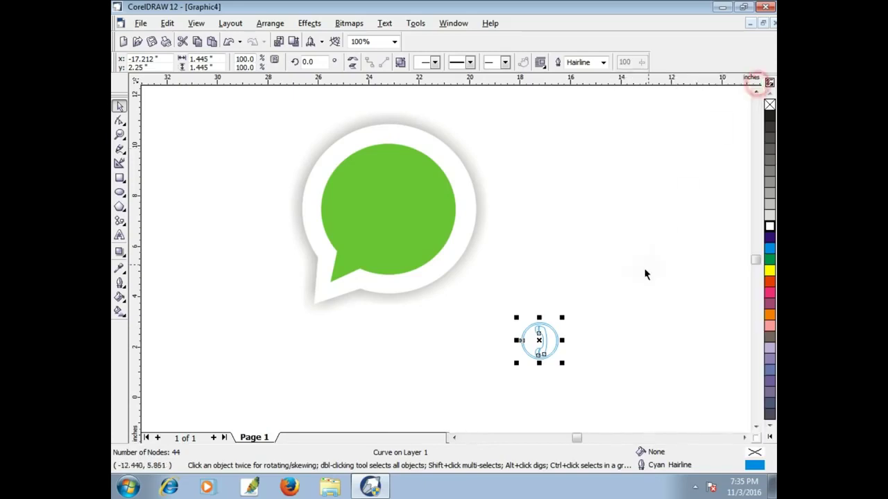
pyautogui.click(555, 336)
pyautogui.moveTo(539, 338); pyautogui.dragTo(606, 130)
# Enlarge the circled handset symbol proportionally to about 7.6 inches wide, beside the bubble
pyautogui.click(744, 437)
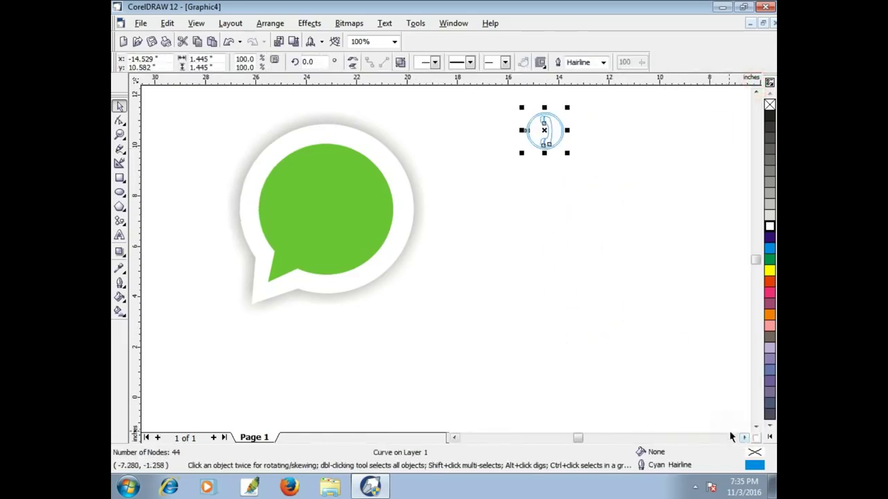
pyautogui.click(743, 438)
pyautogui.click(481, 131)
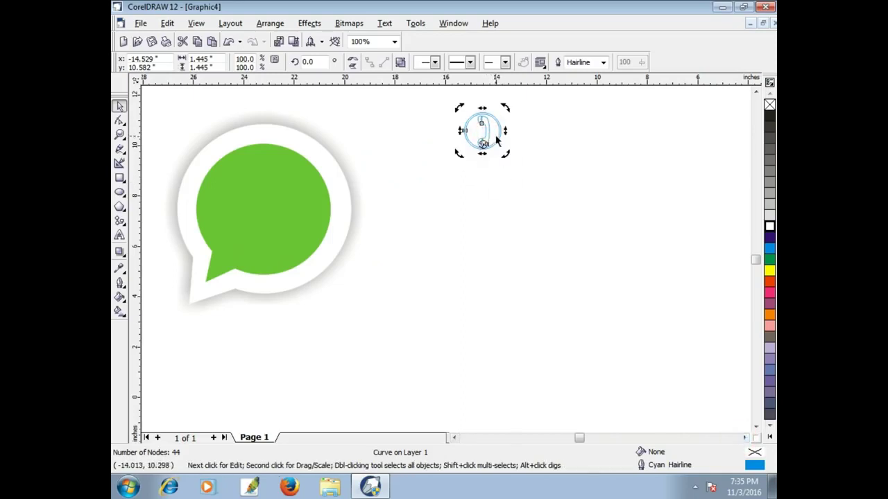
pyautogui.click(501, 147)
pyautogui.click(500, 142)
pyautogui.moveTo(504, 152); pyautogui.dragTo(659, 371)
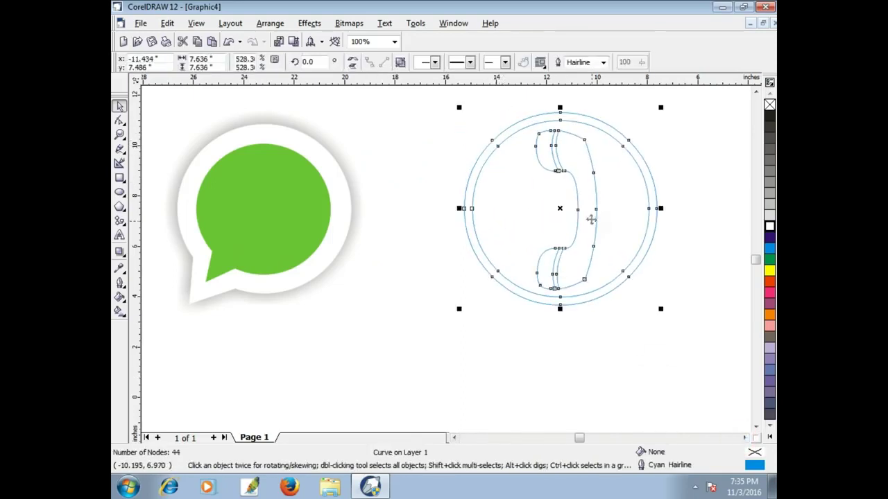
# Erase the two circles surrounding the telephone handset with a 0.351-inch eraser, leaving only the handset
pyautogui.click(126, 125)
pyautogui.click(173, 127)
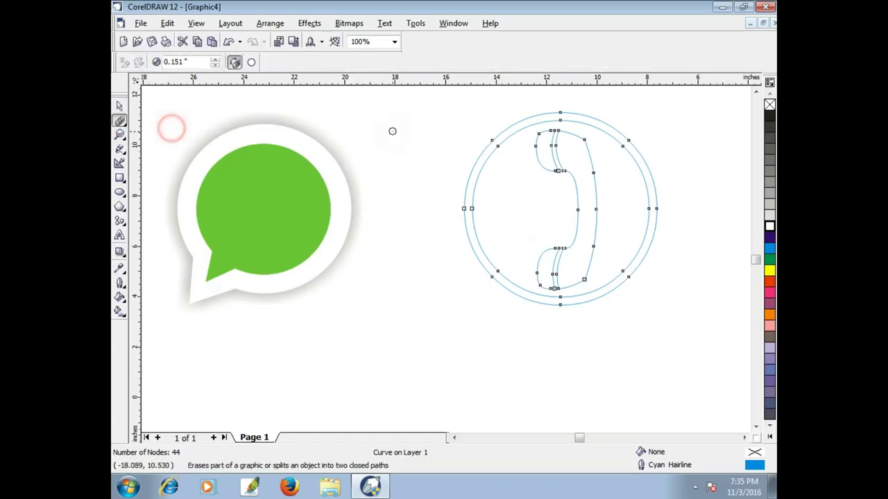
pyautogui.click(216, 59)
pyautogui.scroll(1, 653, 104)
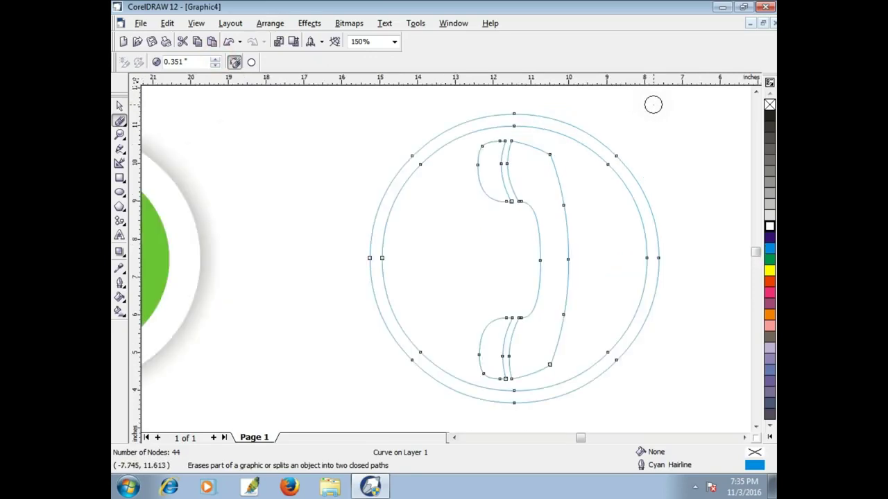
pyautogui.moveTo(387, 173)
pyautogui.mouseDown()
pyautogui.moveTo(393, 197)
pyautogui.moveTo(403, 181)
pyautogui.moveTo(376, 245)
pyautogui.moveTo(373, 295)
pyautogui.moveTo(388, 314)
pyautogui.moveTo(391, 352)
pyautogui.moveTo(409, 338)
pyautogui.moveTo(423, 369)
pyautogui.moveTo(470, 391)
pyautogui.moveTo(561, 396)
pyautogui.moveTo(620, 354)
pyautogui.moveTo(641, 267)
pyautogui.moveTo(636, 341)
pyautogui.moveTo(656, 227)
pyautogui.moveTo(600, 141)
pyautogui.moveTo(585, 132)
pyautogui.moveTo(638, 199)
pyautogui.moveTo(578, 130)
pyautogui.moveTo(542, 117)
pyautogui.moveTo(464, 122)
pyautogui.moveTo(481, 122)
pyautogui.moveTo(434, 137)
pyautogui.moveTo(398, 170)
pyautogui.moveTo(426, 151)
pyautogui.mouseUp()
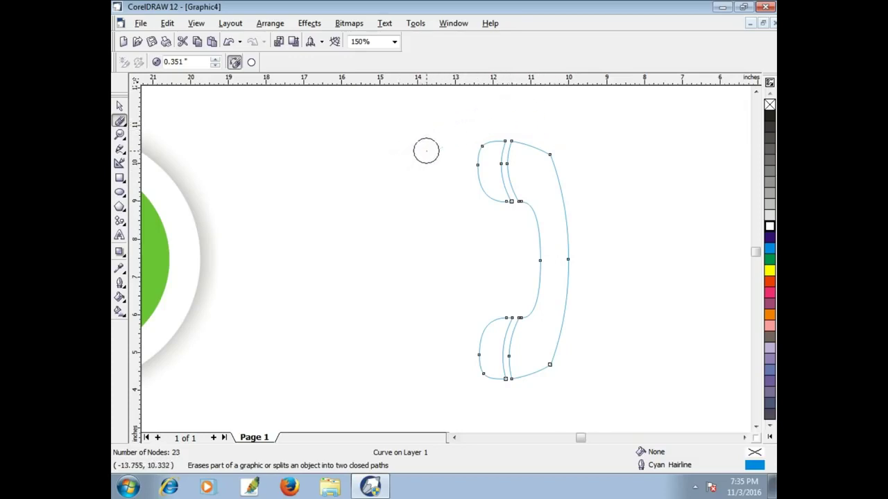
# Scale the handset down to about 56%, roughly 1.35 by 3.53 inches, and place it on the green bubble
pyautogui.click(118, 106)
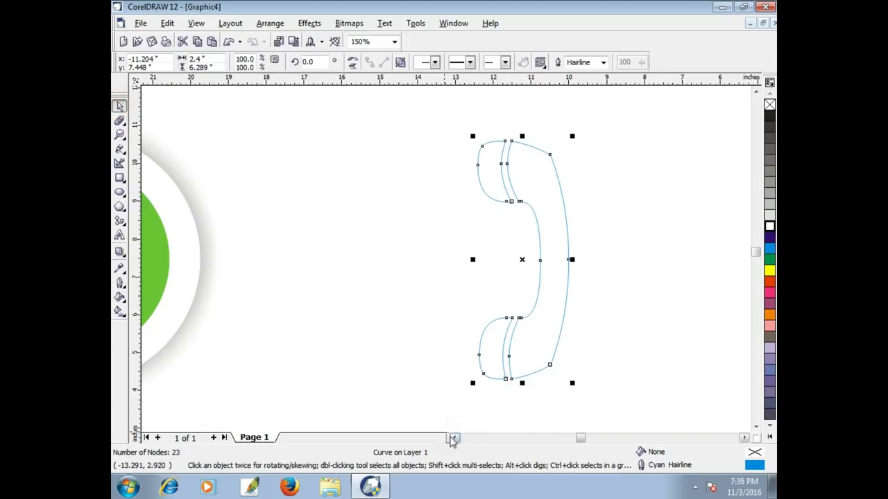
pyautogui.click(453, 438)
pyautogui.moveTo(698, 184); pyautogui.dragTo(549, 190)
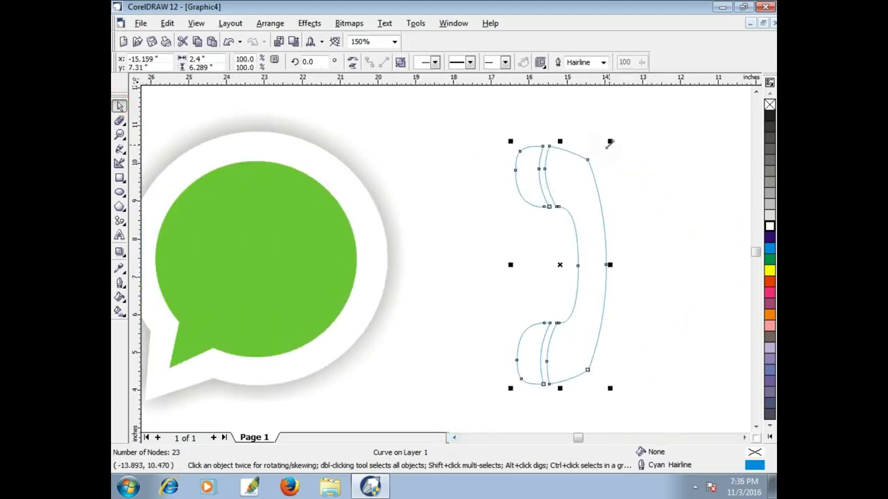
pyautogui.moveTo(609, 141); pyautogui.dragTo(567, 251)
pyautogui.moveTo(552, 295); pyautogui.dragTo(259, 233)
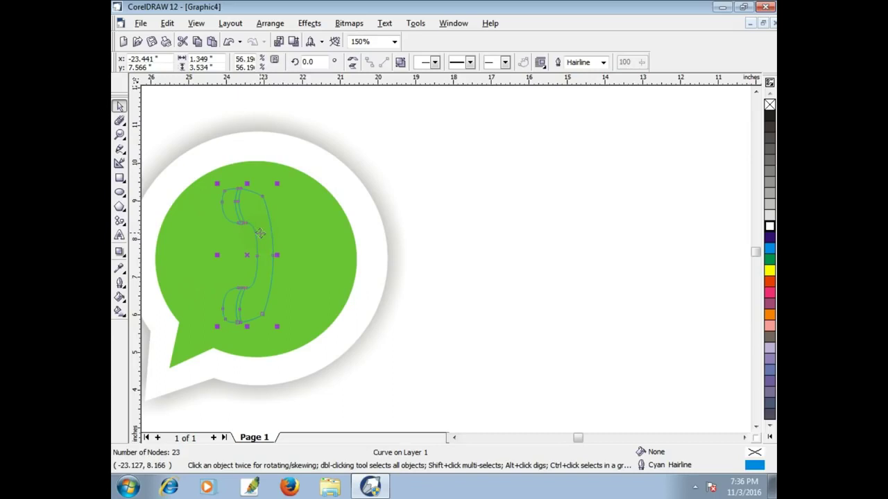
# Give the handset a white fill and white outline, and centre it on the green bubble
pyautogui.click(769, 228)
pyautogui.rightClick(769, 227)
pyautogui.click(545, 236)
pyautogui.click(256, 216)
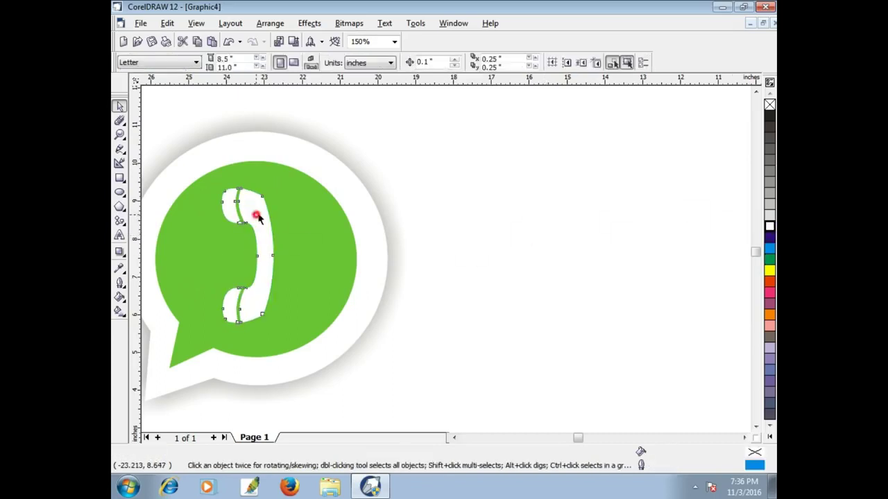
pyautogui.moveTo(256, 215); pyautogui.dragTo(264, 228)
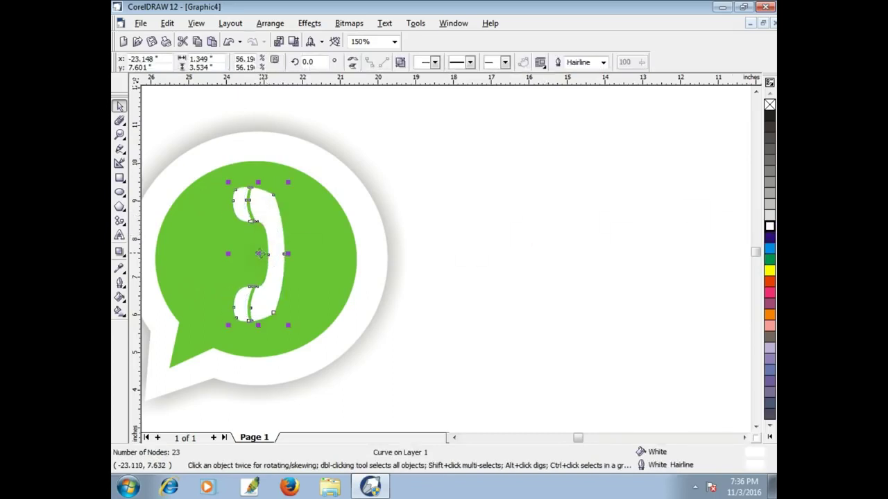
# Try to rotate the handset slightly about its centre on the green bubble
pyautogui.click(260, 254)
pyautogui.moveTo(288, 182); pyautogui.dragTo(305, 184)
pyautogui.click(272, 235)
pyautogui.click(258, 257)
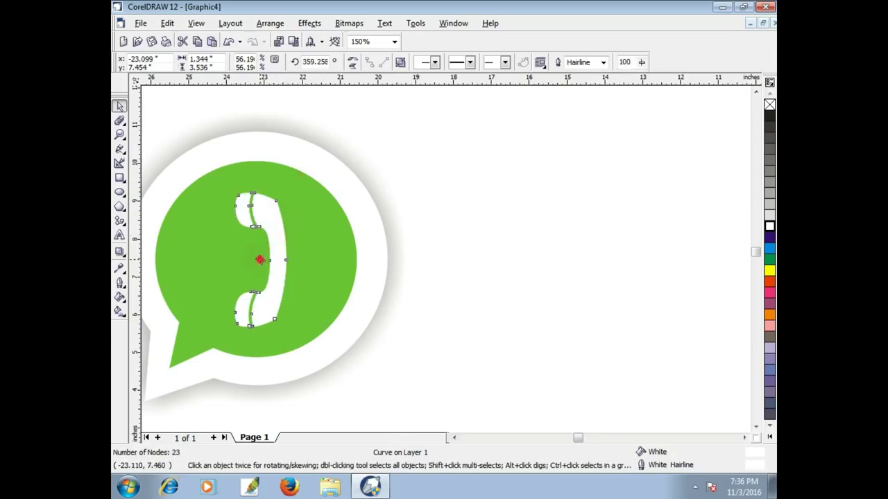
# Move the handset off the bubble to the empty area on its right and give it a 40% Black outline
pyautogui.moveTo(290, 188); pyautogui.dragTo(548, 175)
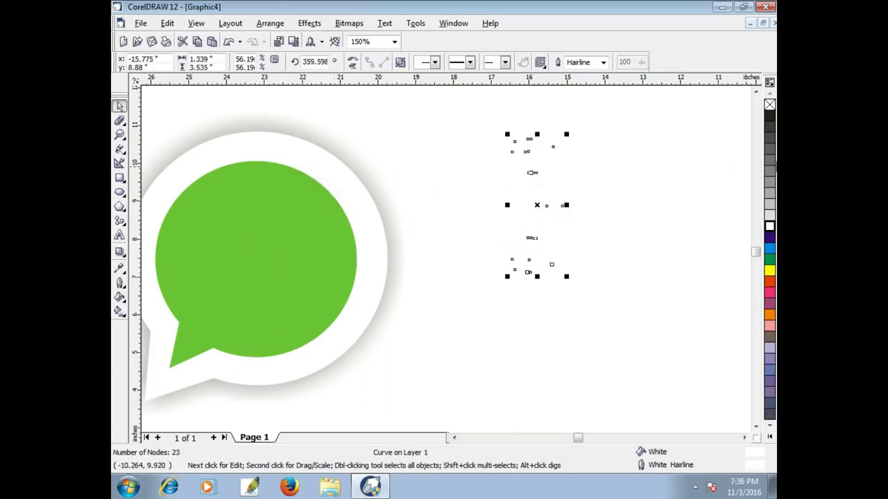
pyautogui.rightClick(769, 182)
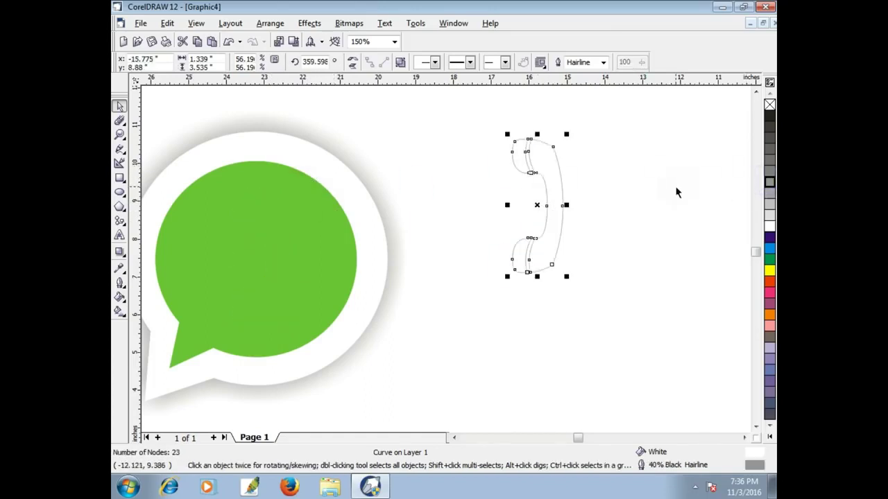
pyautogui.click(538, 204)
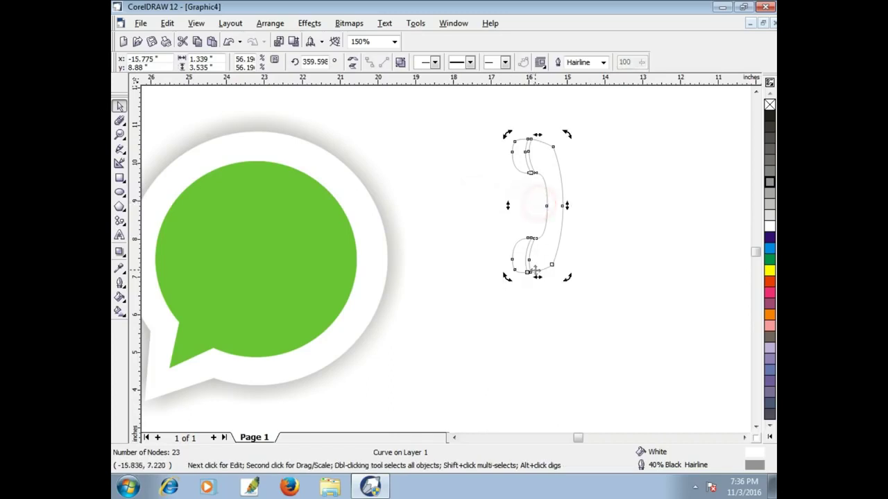
pyautogui.moveTo(556, 181); pyautogui.dragTo(575, 190)
pyautogui.scroll(-1, 644, 224)
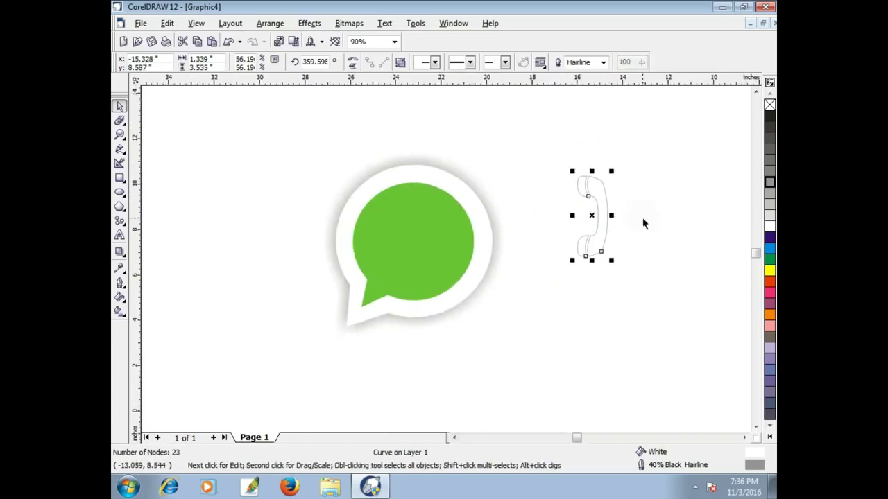
pyautogui.moveTo(604, 226); pyautogui.dragTo(579, 168)
pyautogui.click(566, 158)
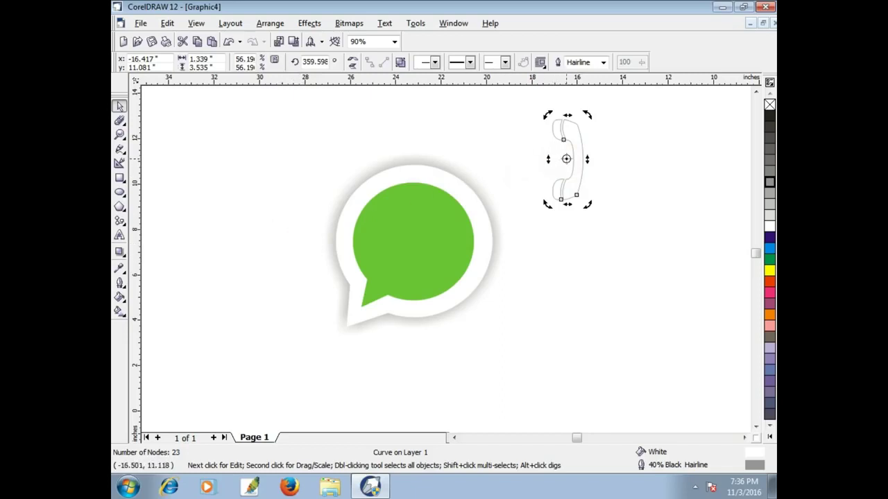
pyautogui.click(624, 163)
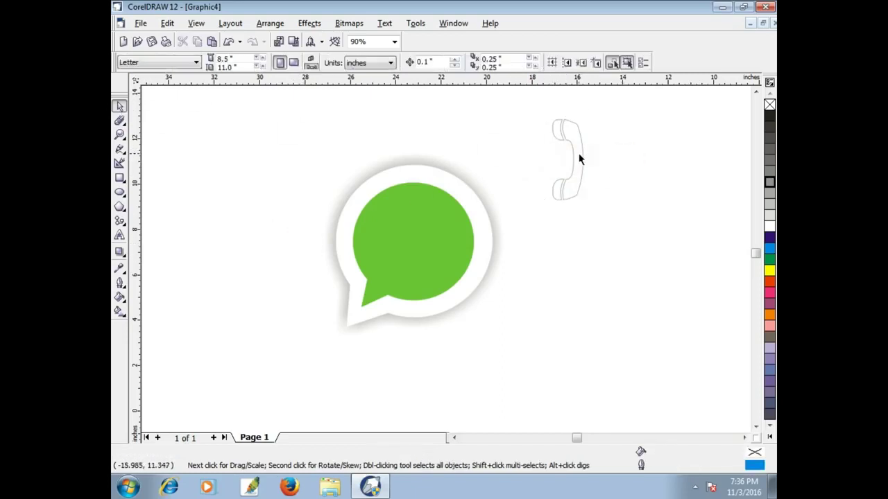
# Place the white handset back in the middle of the green bubble and remove its outline
pyautogui.moveTo(579, 149); pyautogui.dragTo(422, 224)
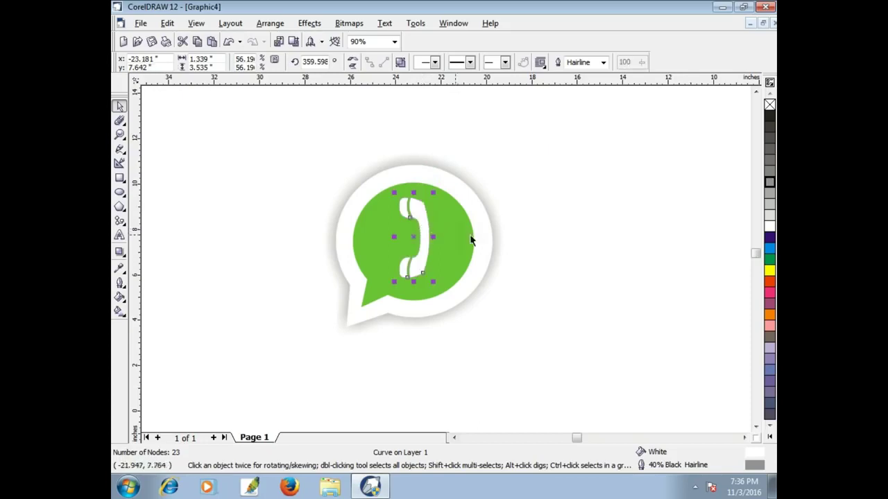
pyautogui.scroll(2, 415, 231)
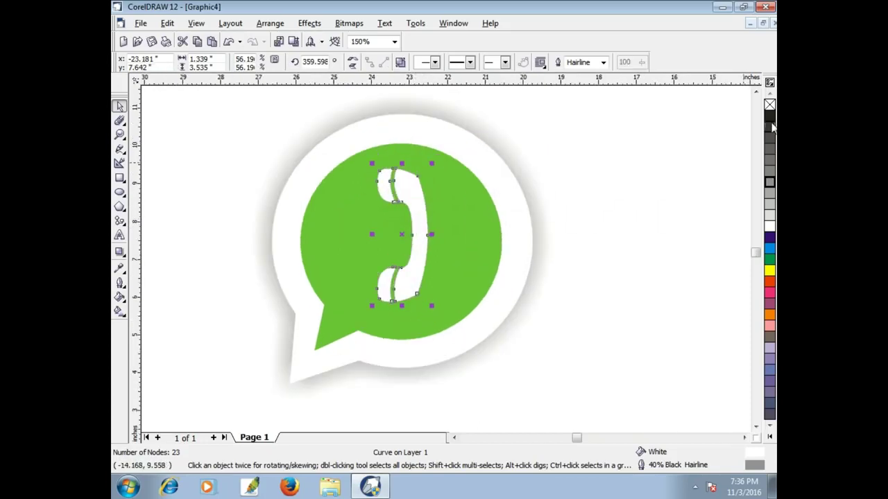
pyautogui.click(638, 166)
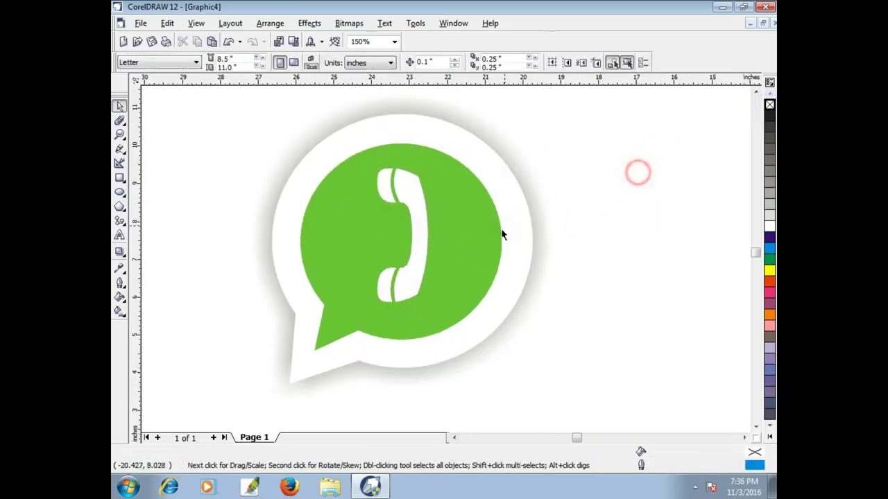
# Rotate the handset counterclockwise to about 41° on the green bubble
pyautogui.click(418, 216)
pyautogui.click(402, 239)
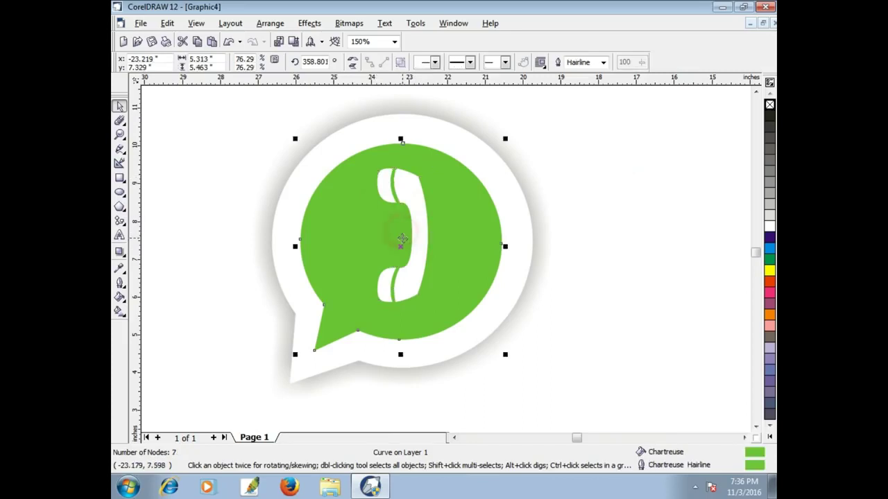
pyautogui.click(402, 246)
pyautogui.click(407, 198)
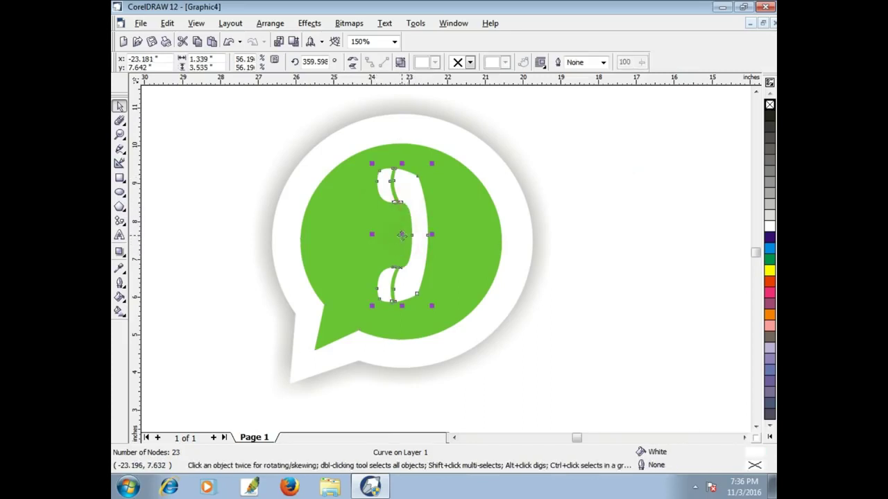
pyautogui.click(404, 235)
pyautogui.moveTo(369, 165); pyautogui.dragTo(345, 219)
# Mirror the tilted handset horizontally so its upper end points to the upper right
pyautogui.click(587, 188)
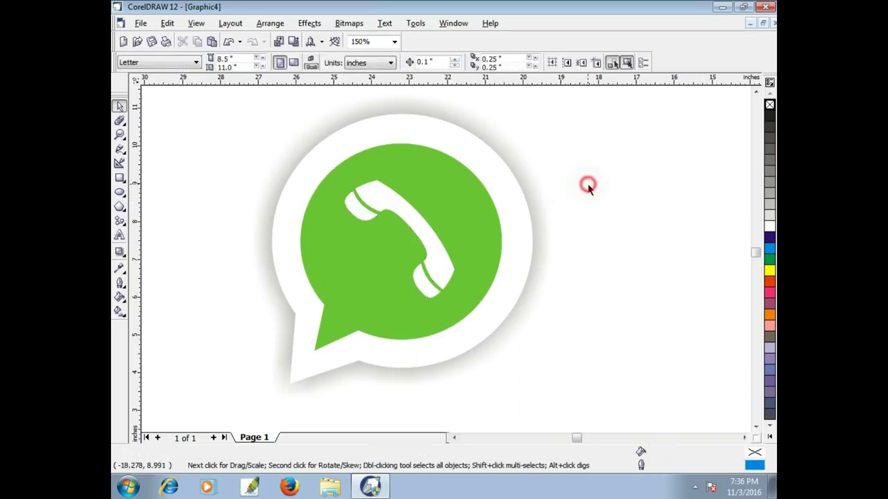
pyautogui.click(411, 221)
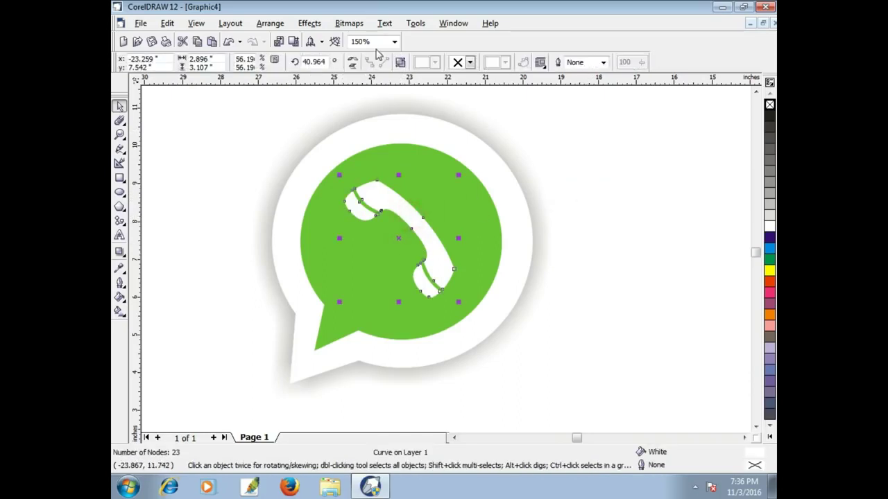
pyautogui.click(352, 61)
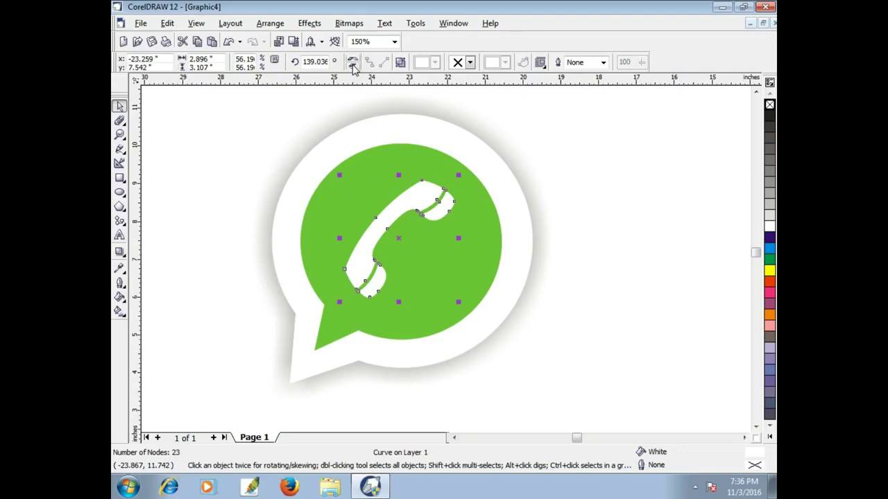